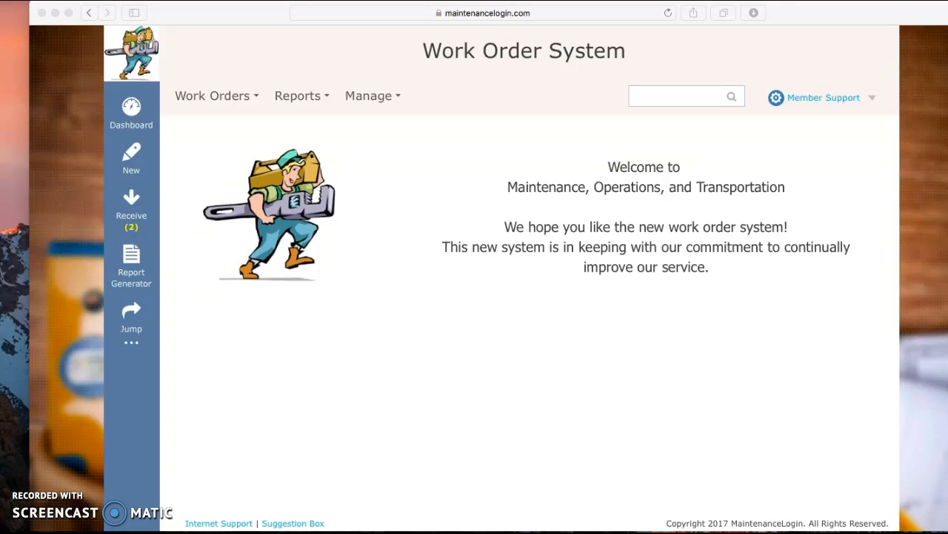
# Step: Open the recurring work order inspection profiles and start a new profile
pyautogui.click(212, 97)
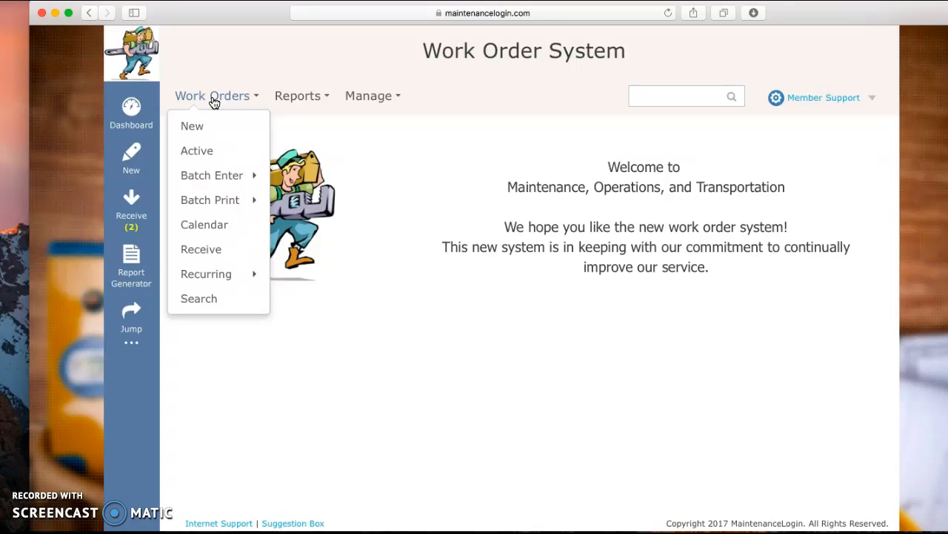
pyautogui.moveTo(220, 281)
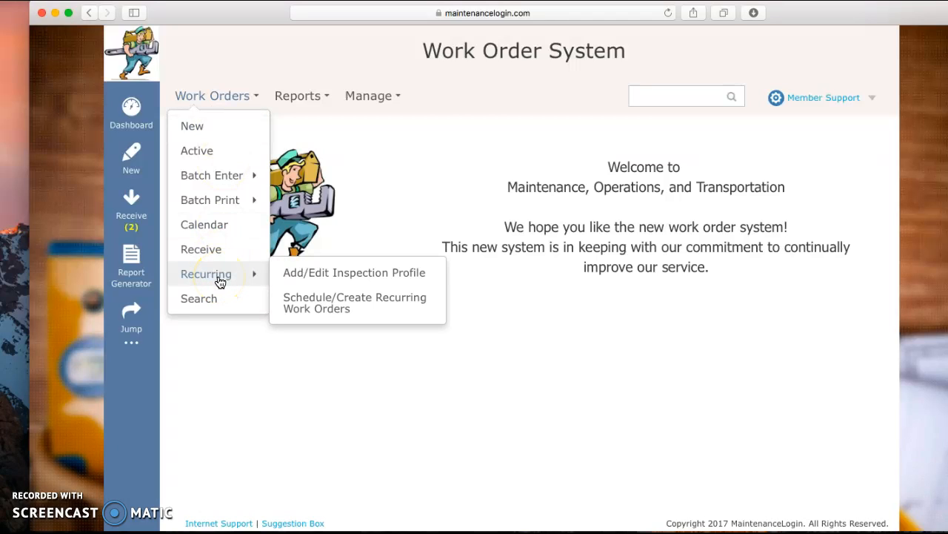
pyautogui.click(335, 274)
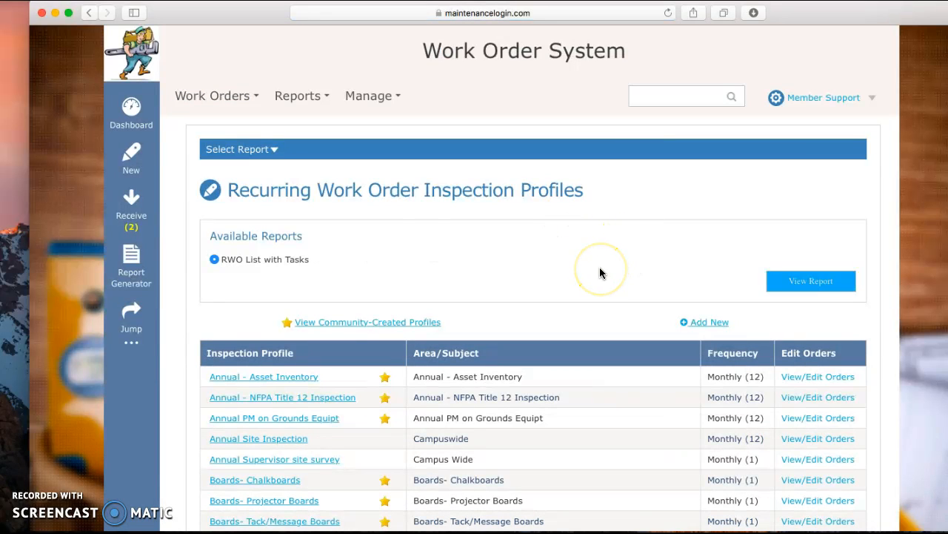
pyautogui.scroll(-10, 600, 271)
pyautogui.scroll(10, 600, 271)
pyautogui.click(600, 377)
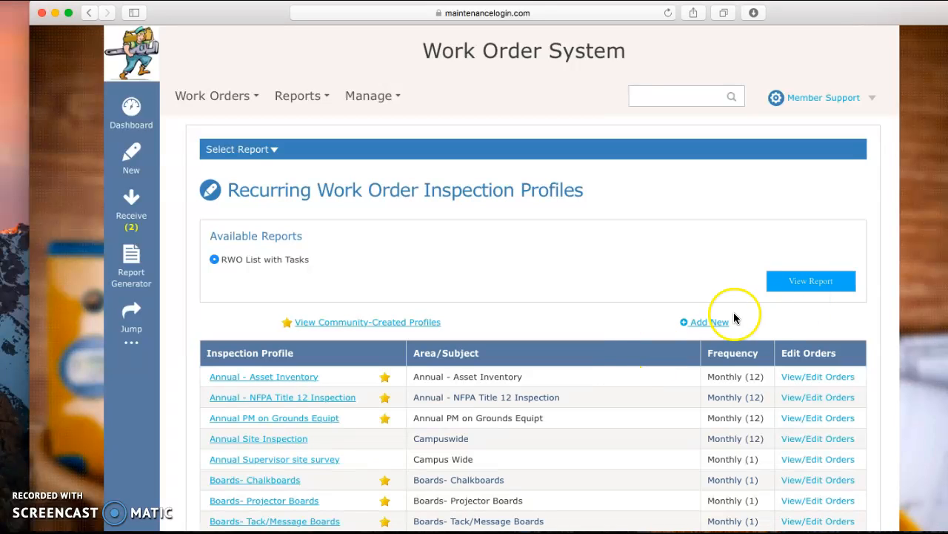
pyautogui.click(710, 323)
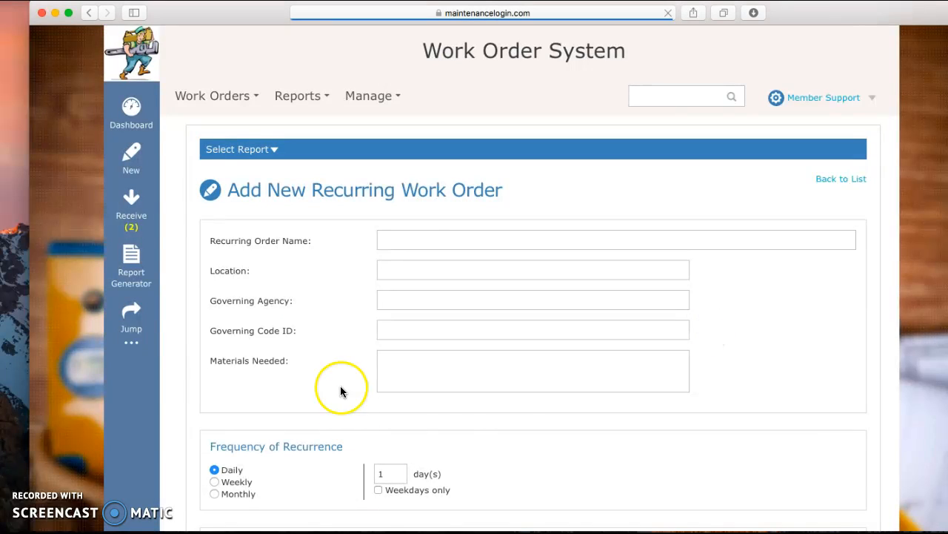
# Step: Name the recurring order "AAA filters" and set its location to "all sites"
pyautogui.click(402, 244)
pyautogui.write('AAA')
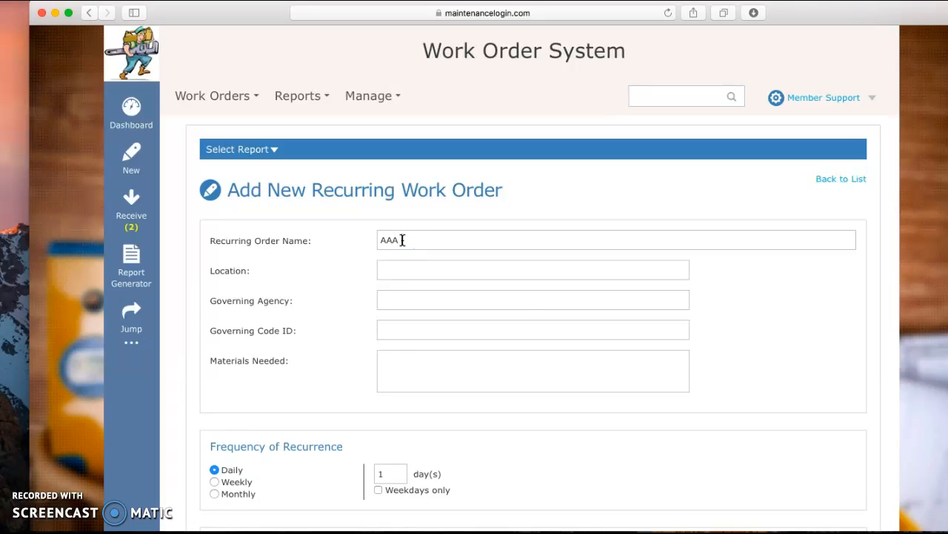
pyautogui.write(' filters')
pyautogui.click(398, 272)
pyautogui.write('all sites')
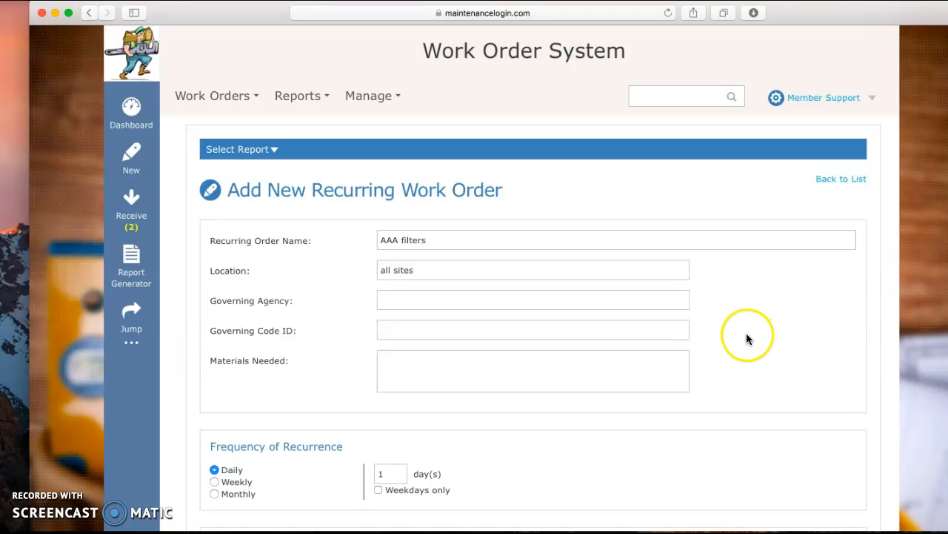
# Step: Enter "Filters, Grease" as the materials needed for the recurring order
pyautogui.scroll(-3, 746, 332)
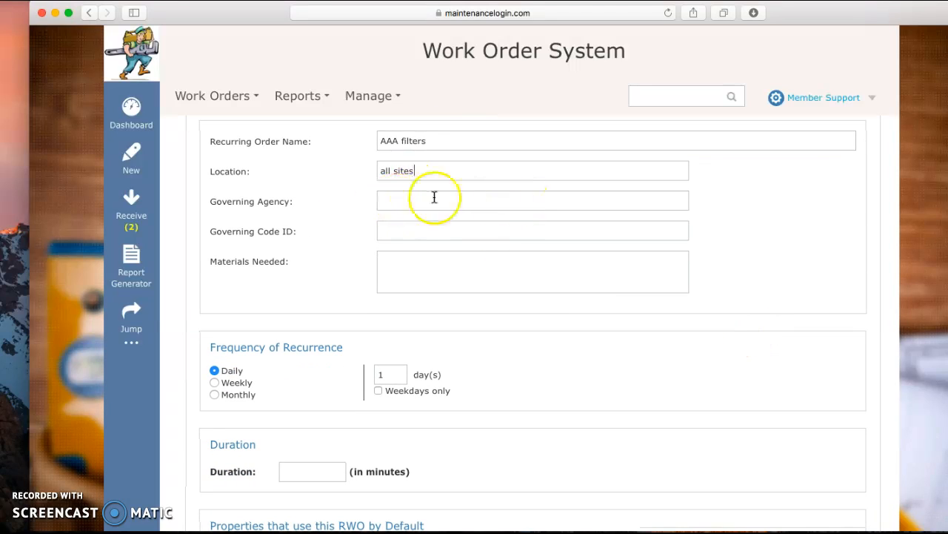
pyautogui.click(391, 261)
pyautogui.write('Filters')
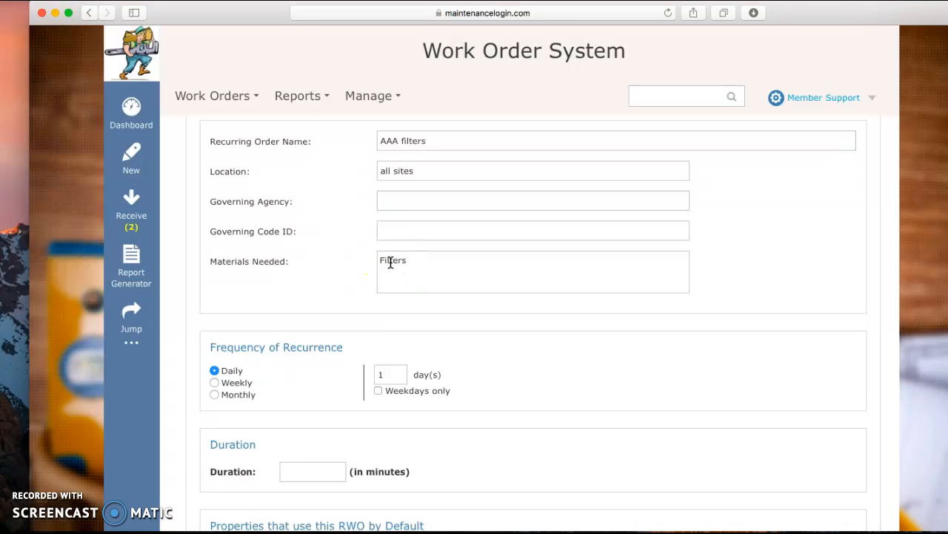
pyautogui.write(', Grease')
# Step: Set the recurrence to monthly and enter 6 as the month interval of the First Day pattern
pyautogui.scroll(-3, 460, 395)
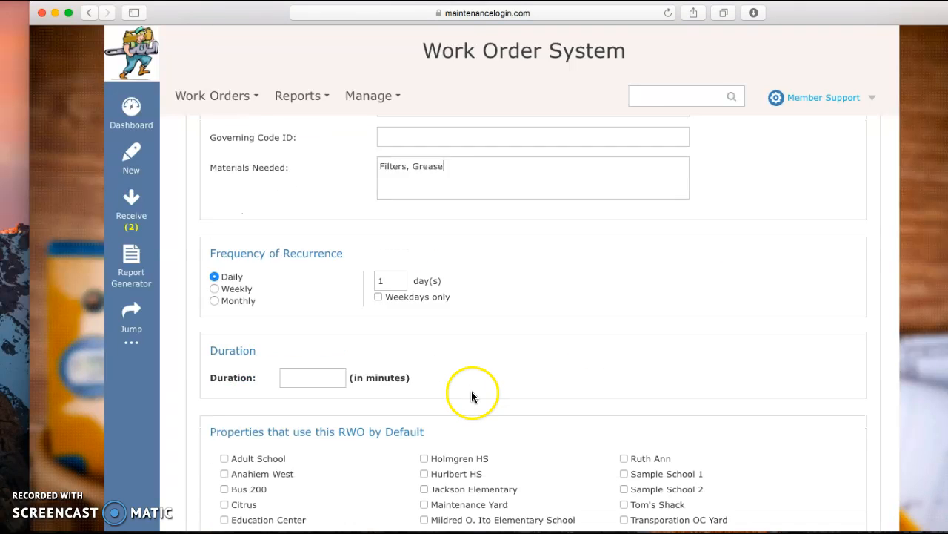
pyautogui.click(214, 270)
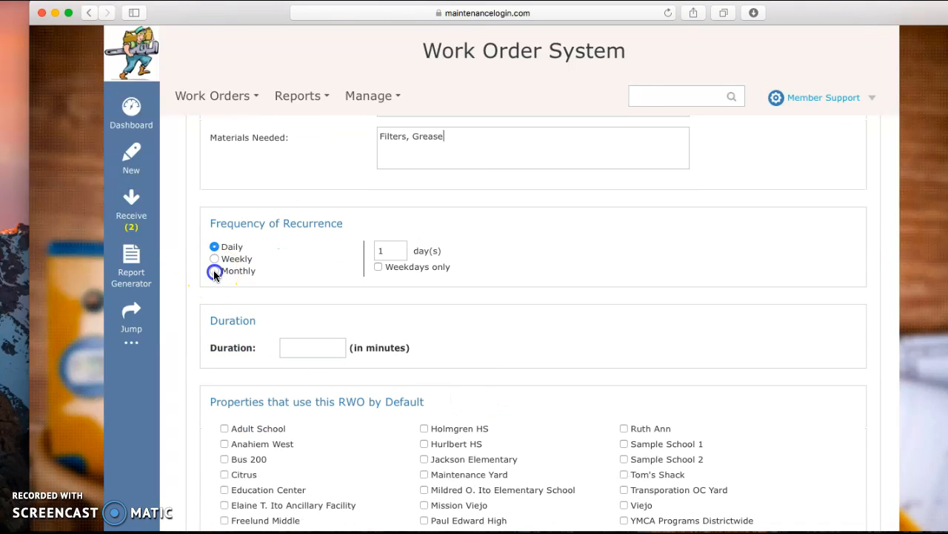
pyautogui.scroll(-3, 480, 429)
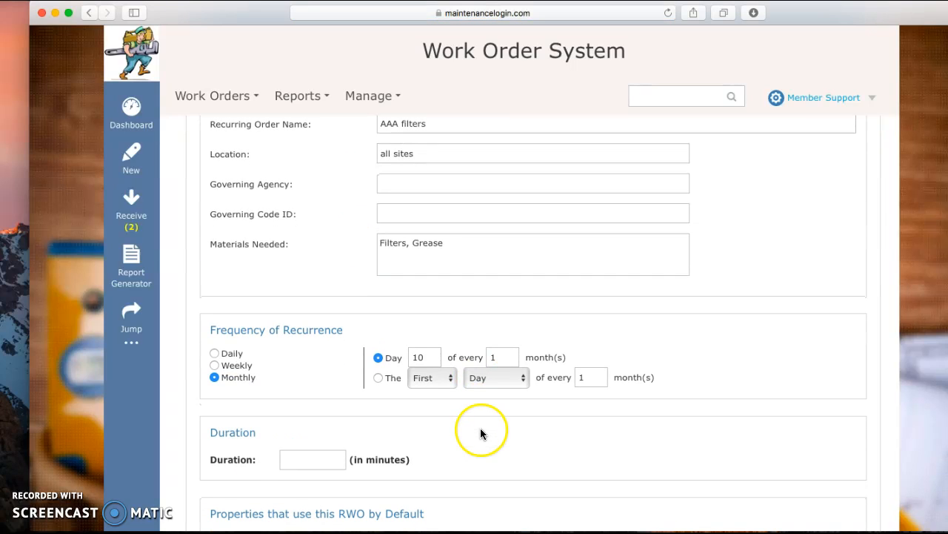
pyautogui.click(577, 377)
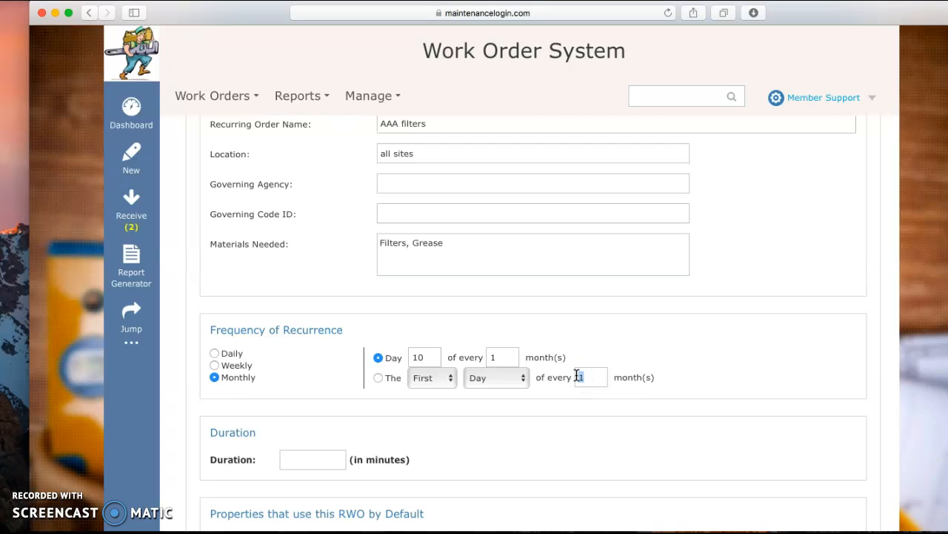
pyautogui.write('6')
# Step: Set the recurring order's duration to 45 minutes
pyautogui.scroll(-3, 714, 419)
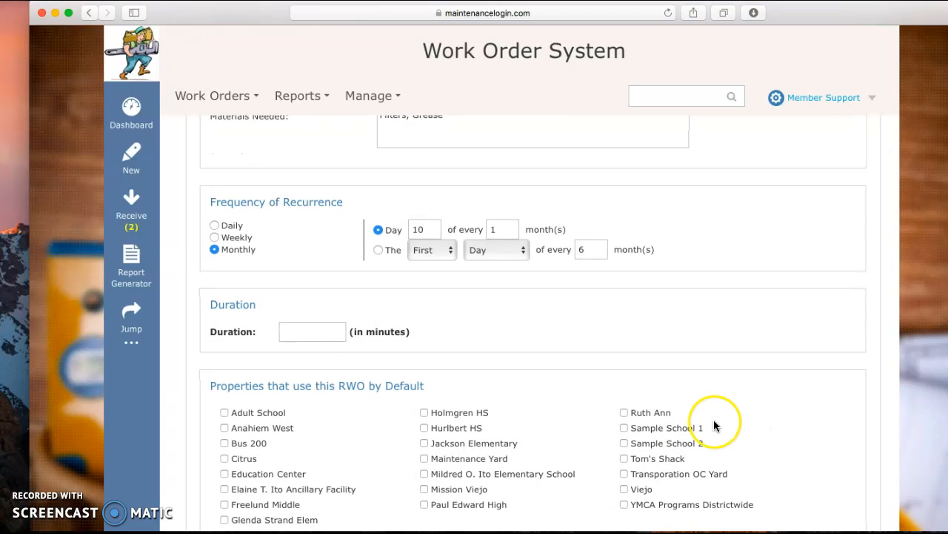
pyautogui.click(306, 335)
pyautogui.write('45')
# Step: Select all default properties for the recurring order except Bus 200 and YMCA Programs Districtwide
pyautogui.scroll(-2, 680, 348)
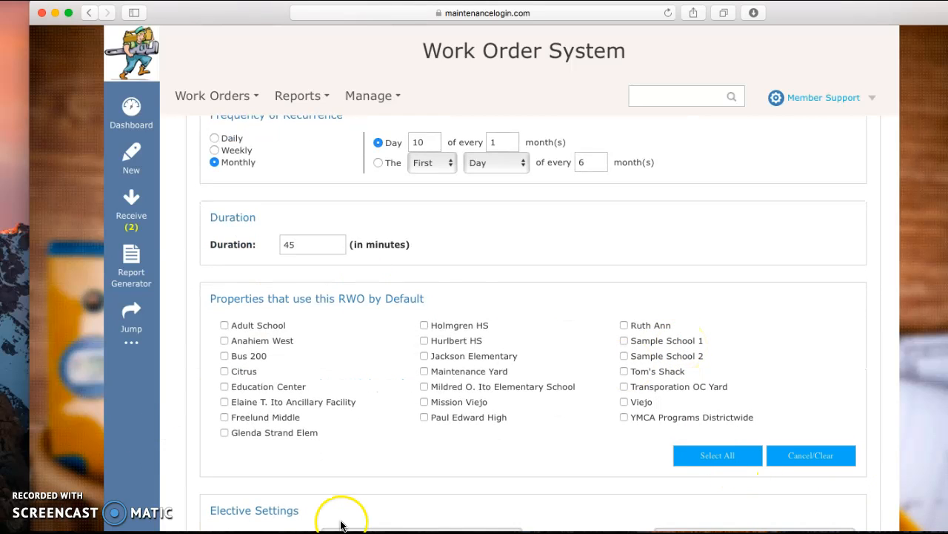
pyautogui.click(719, 457)
pyautogui.scroll(-6, 529, 446)
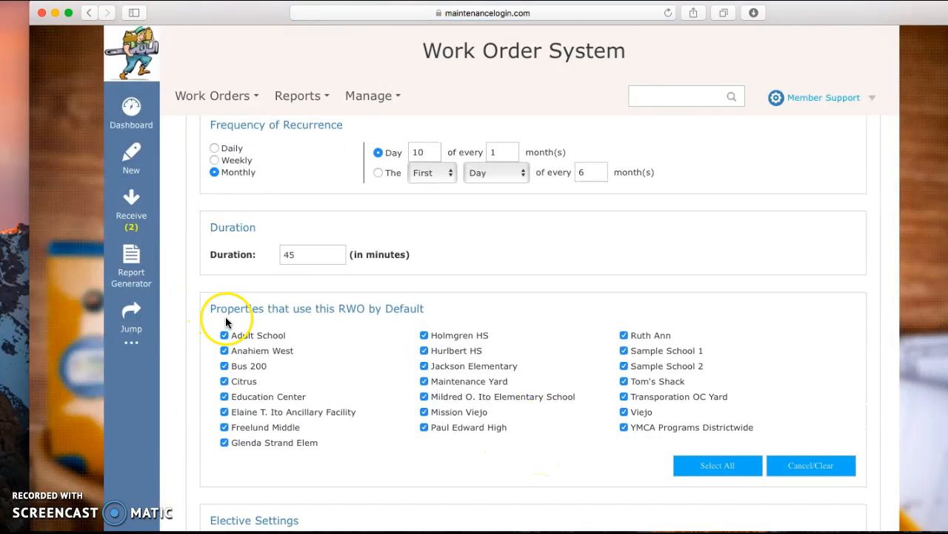
pyautogui.click(224, 366)
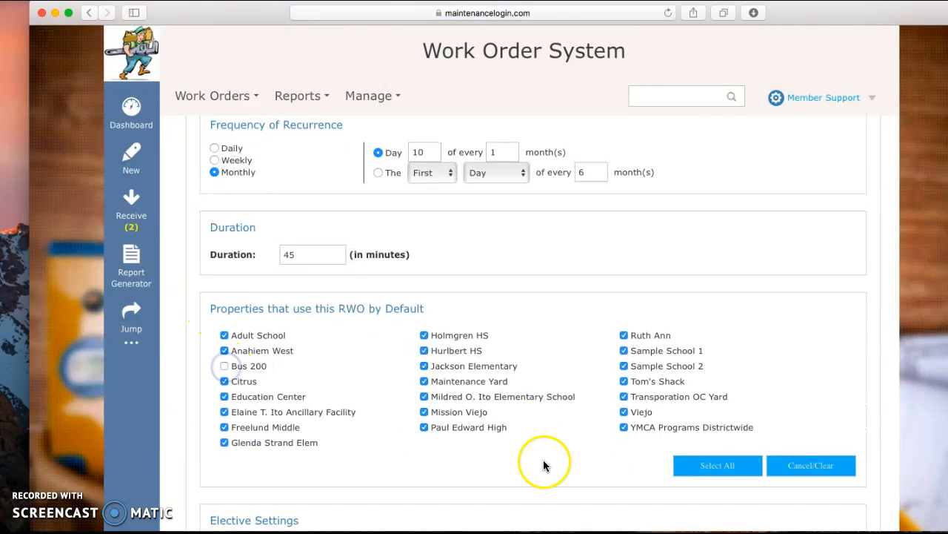
pyautogui.click(624, 428)
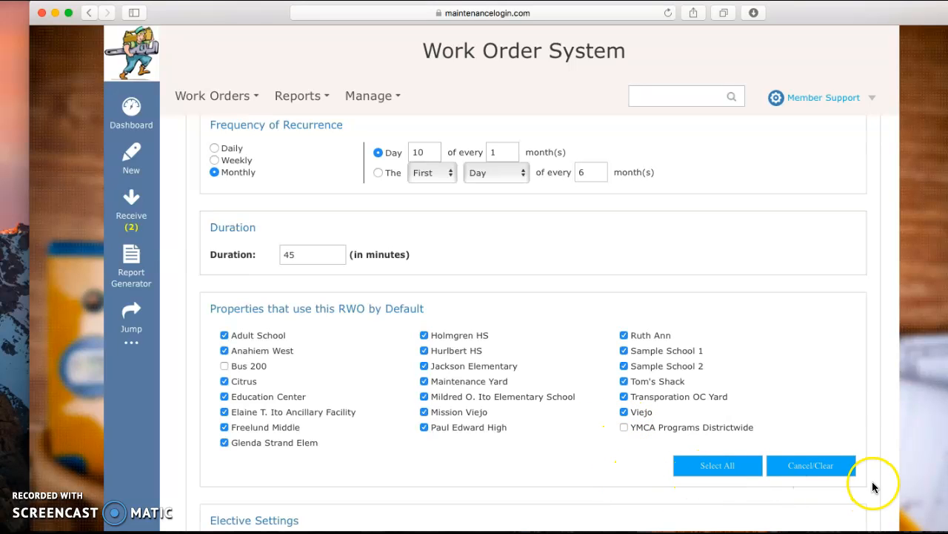
# Step: Set the priority to 2-High (3-5 days) and the purpose to PM - Preventive Maintenance, and save the profile for adding tasks
pyautogui.scroll(-5, 484, 472)
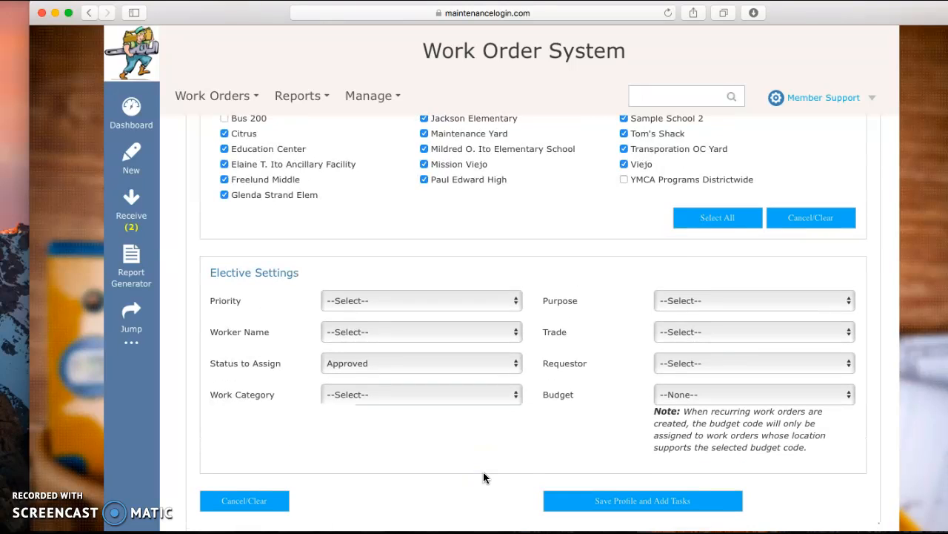
pyautogui.click(516, 300)
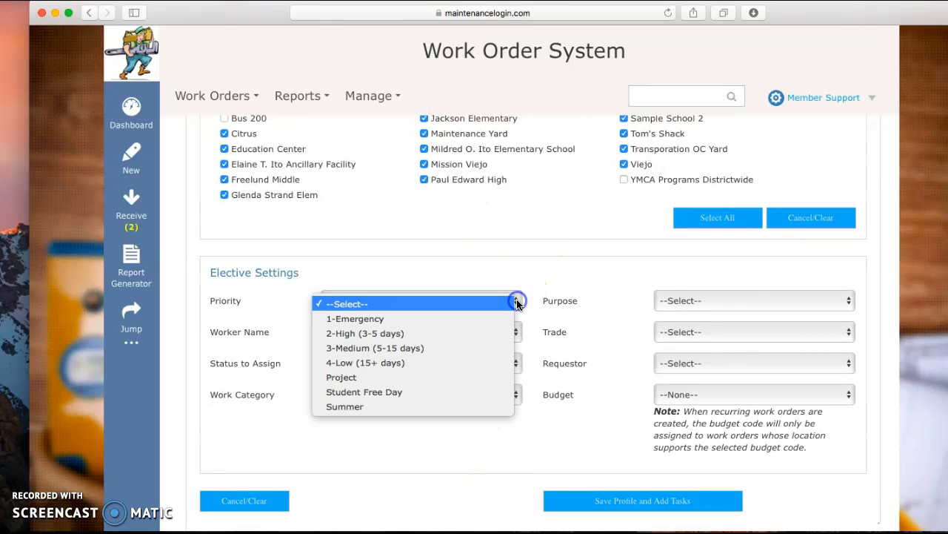
pyautogui.click(487, 333)
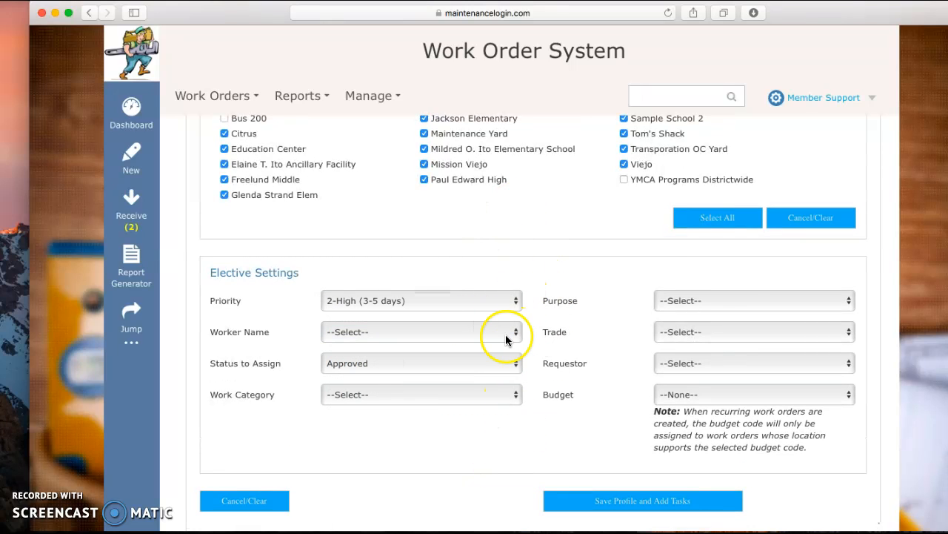
pyautogui.click(508, 332)
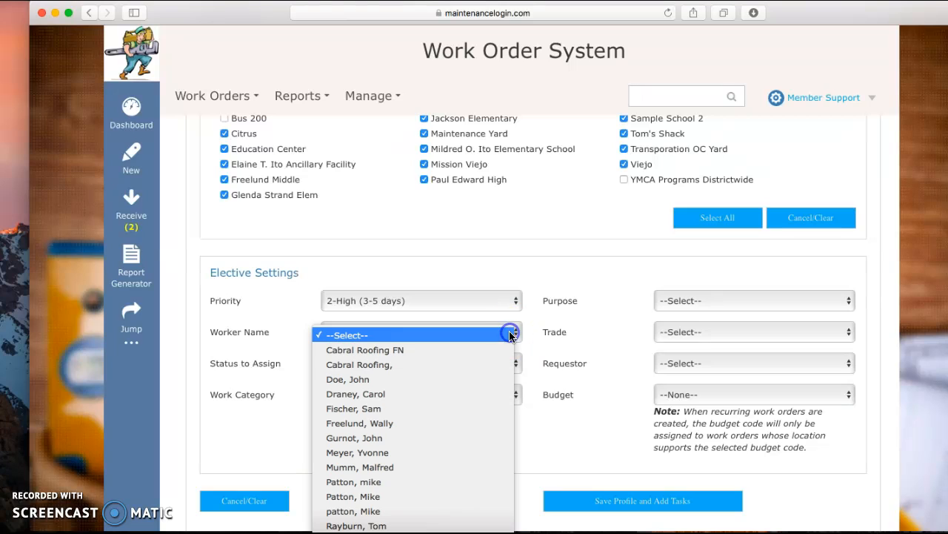
pyautogui.click(575, 437)
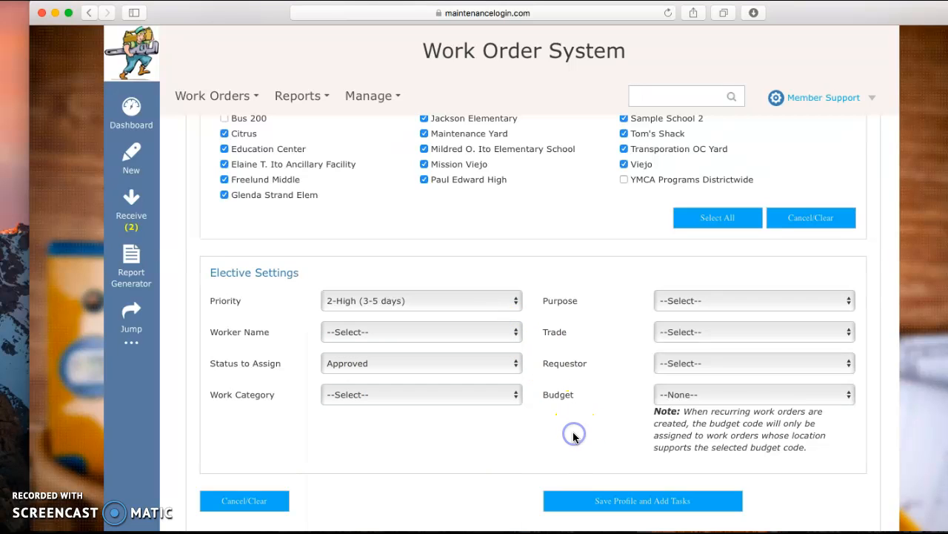
pyautogui.click(848, 302)
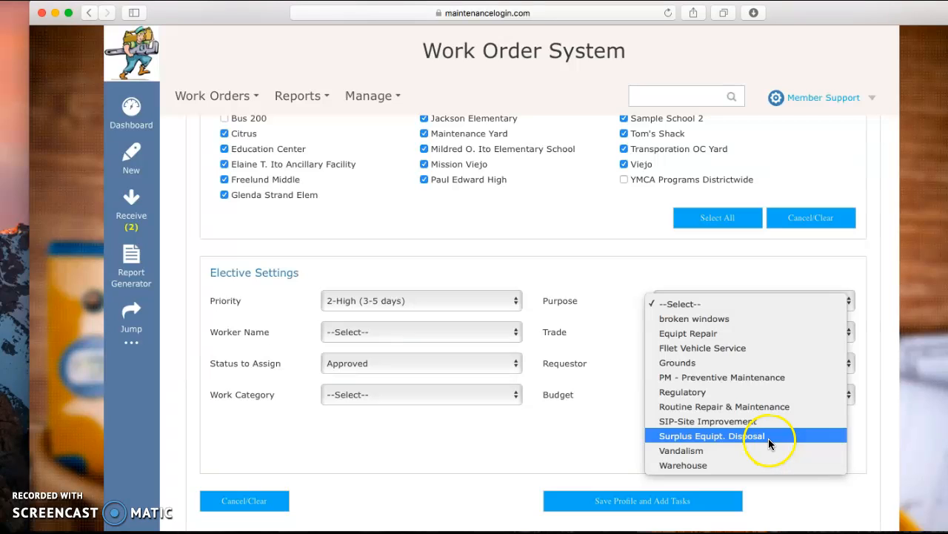
pyautogui.click(739, 378)
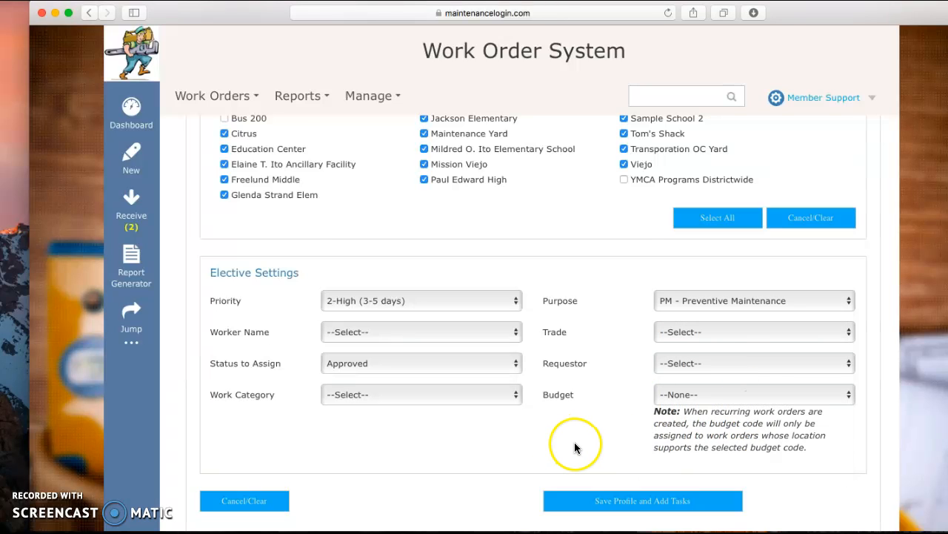
pyautogui.scroll(-3, 574, 442)
pyautogui.click(644, 408)
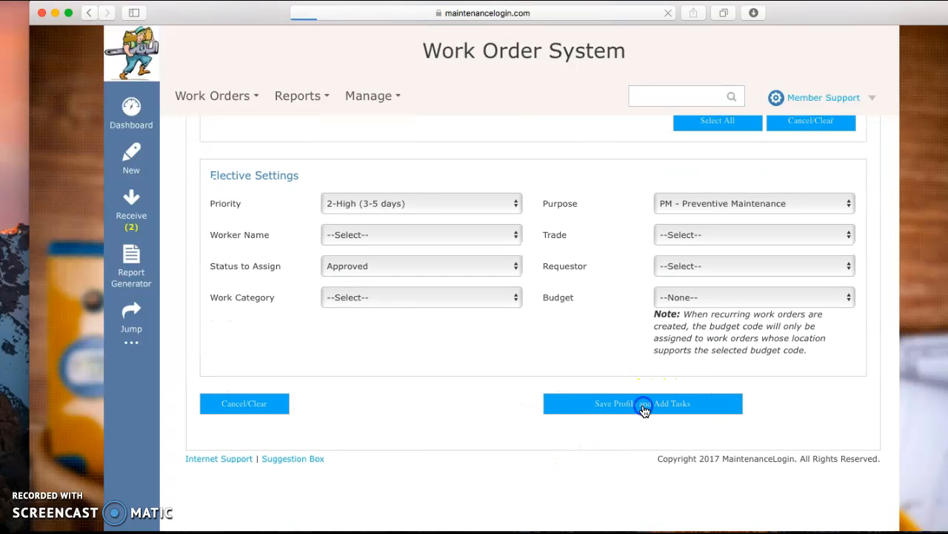
# Step: Fill in a new inspection task with sequence 1, code description "ASHRAE" and inspection task "Replace Filter"
pyautogui.scroll(-5, 641, 409)
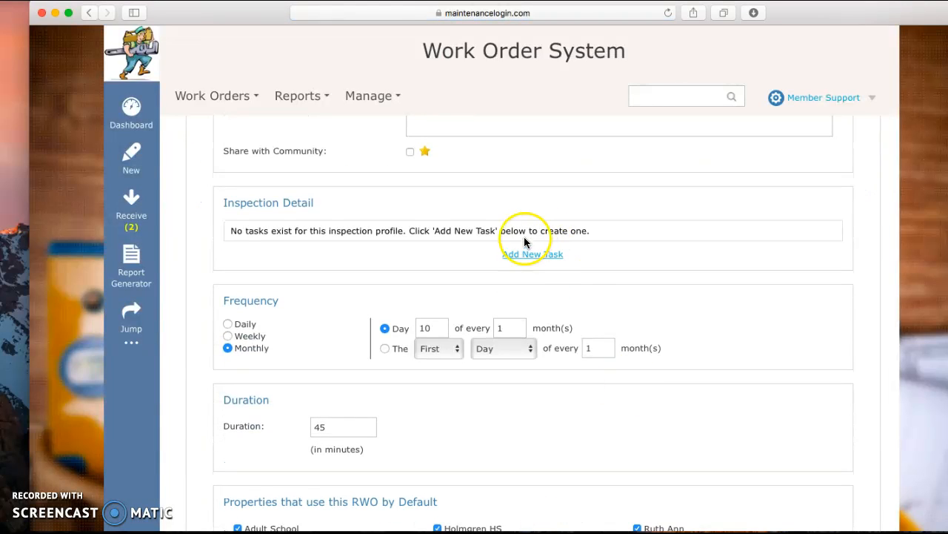
pyautogui.click(532, 254)
pyautogui.scroll(-2, 542, 320)
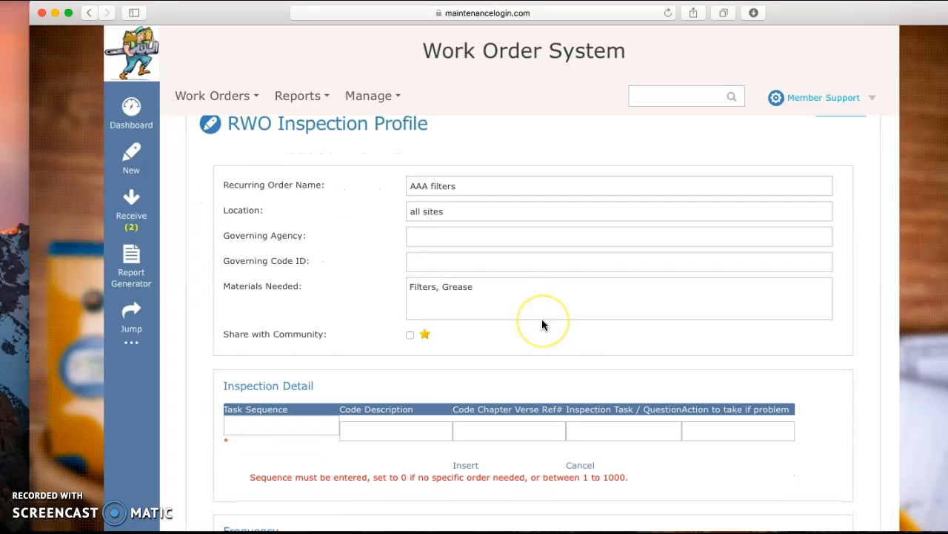
pyautogui.write('1')
pyautogui.press('Tab')
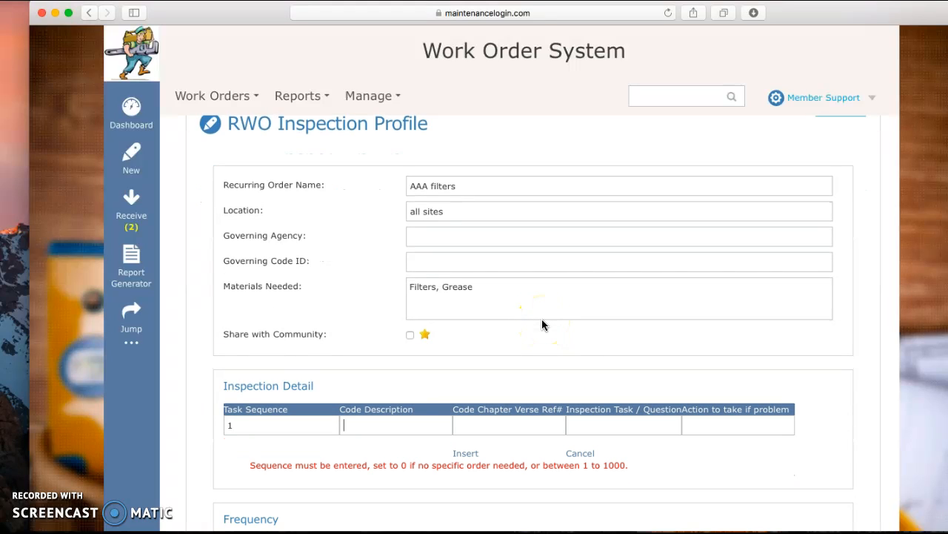
pyautogui.write('ASHRAE')
pyautogui.press('Tab')
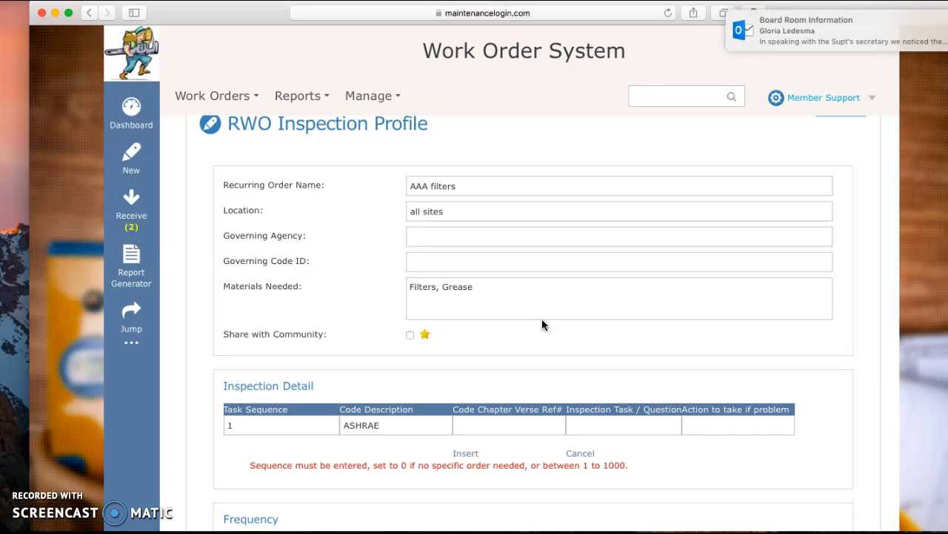
pyautogui.press('Tab')
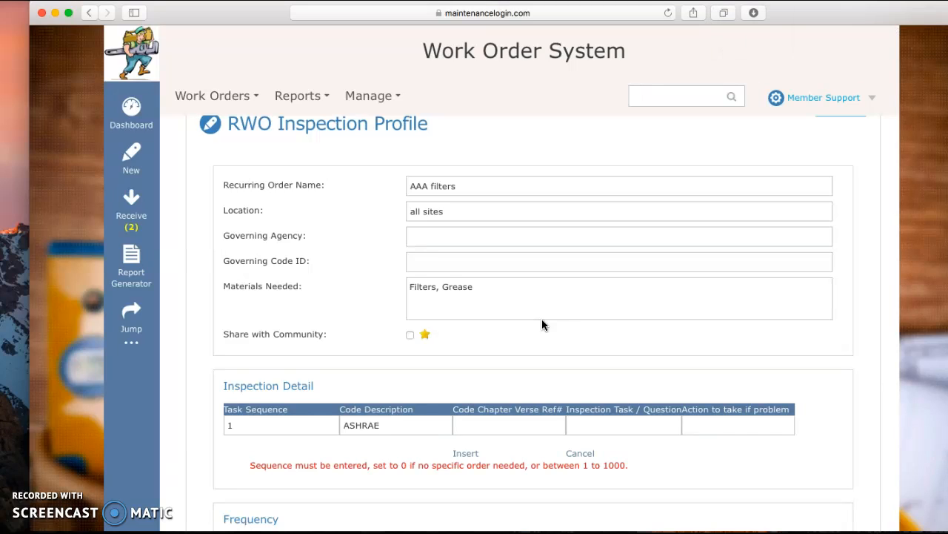
pyautogui.write('Replace Filter')
pyautogui.press('Return')
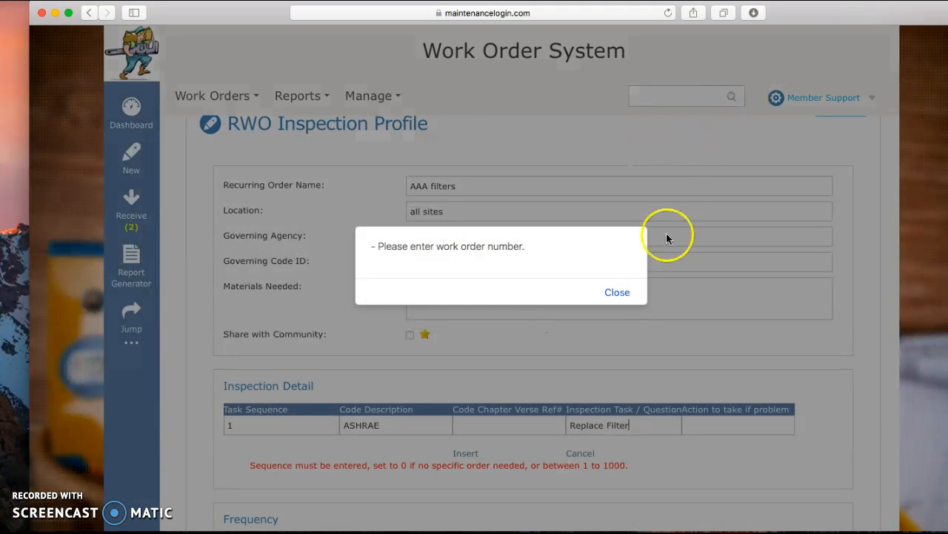
pyautogui.click(617, 292)
# Step: Enter 1 as the action to take if there is a problem and insert the Replace Filter task
pyautogui.click(699, 420)
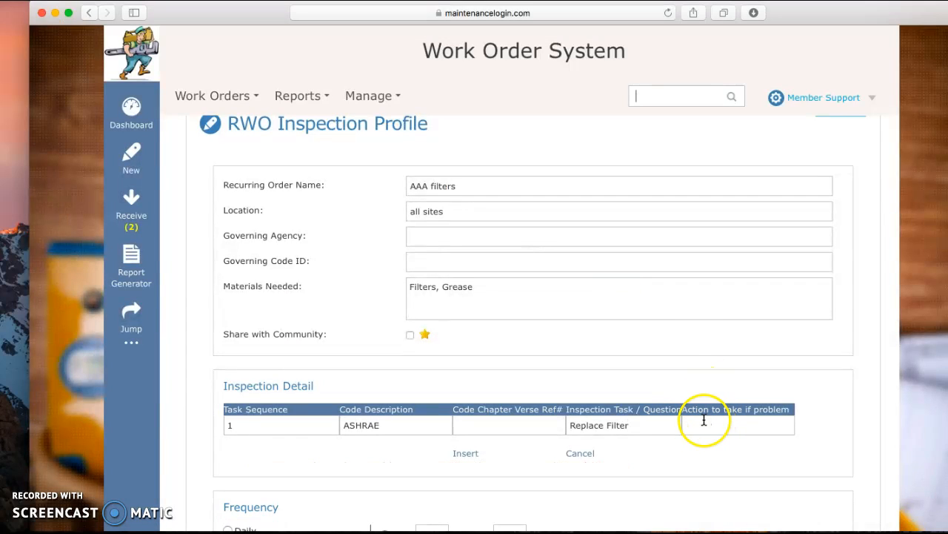
pyautogui.write('1')
pyautogui.click(466, 454)
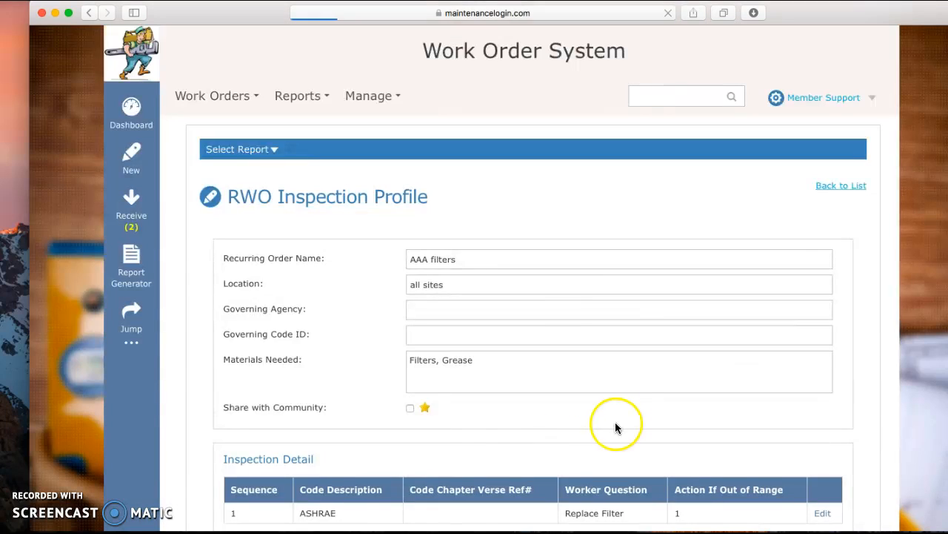
# Step: Add an inspection task with sequence 2, code chapter verse reference "motor", worker question "Visual Inspection" and out-of-range action "Sr Tech"
pyautogui.scroll(-5, 615, 428)
pyautogui.click(529, 315)
pyautogui.click(246, 327)
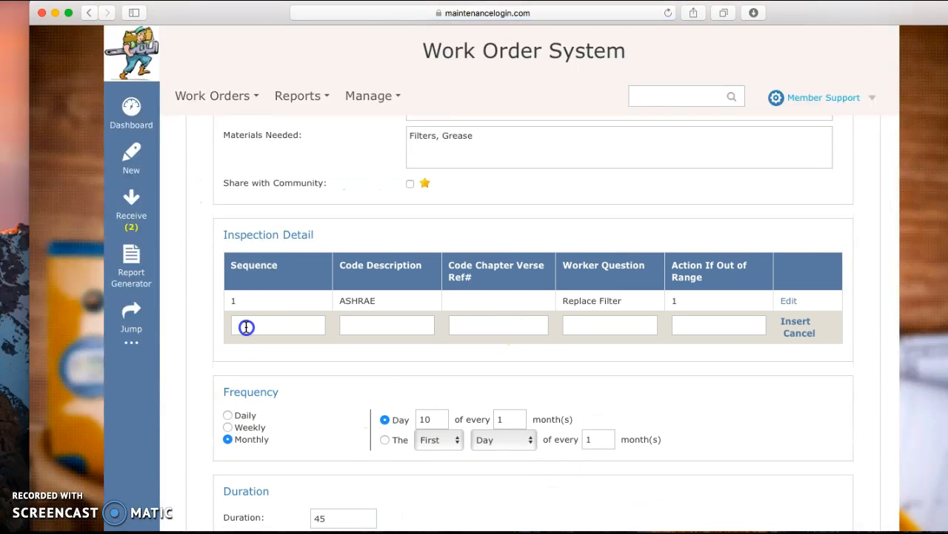
pyautogui.write('2')
pyautogui.press('Tab')
pyautogui.press('Tab')
pyautogui.write('moto')
pyautogui.write('Visual Inspection')
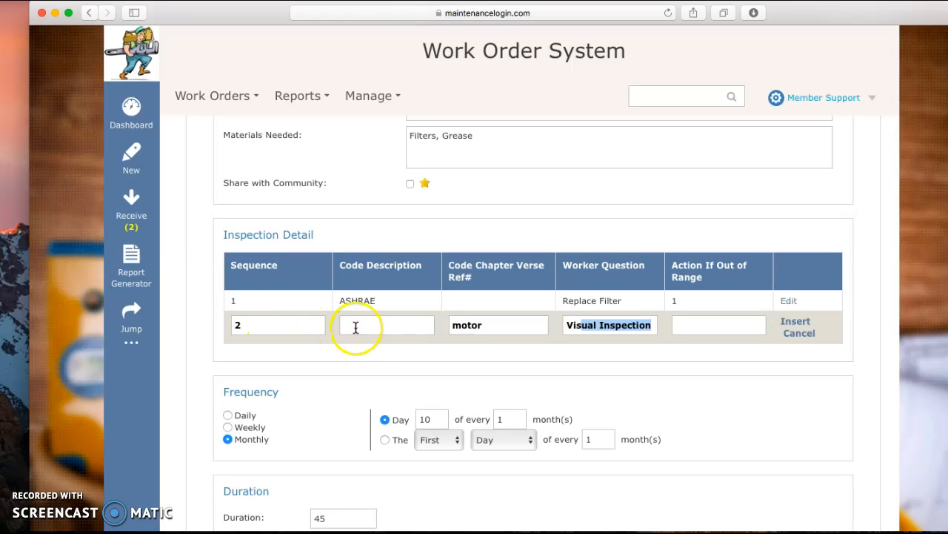
pyautogui.click(690, 324)
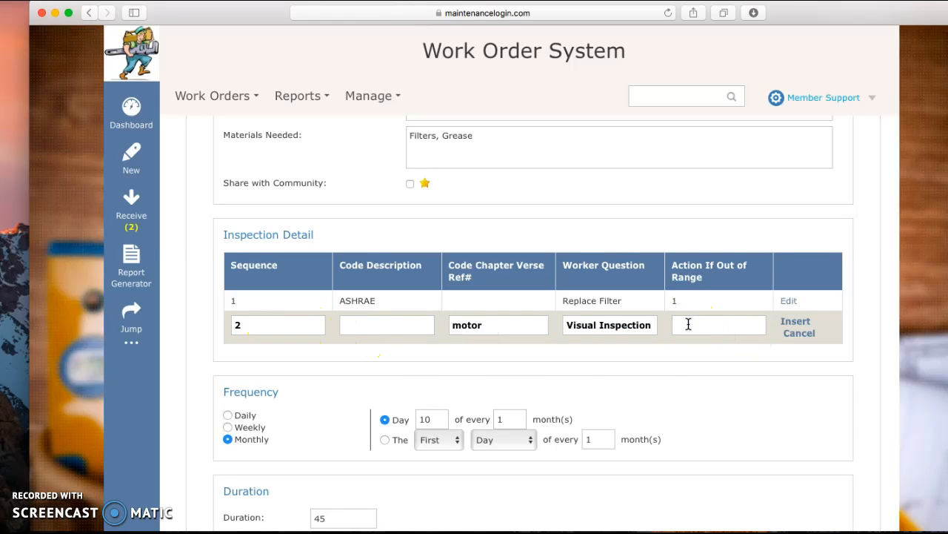
pyautogui.write('Sr Tech')
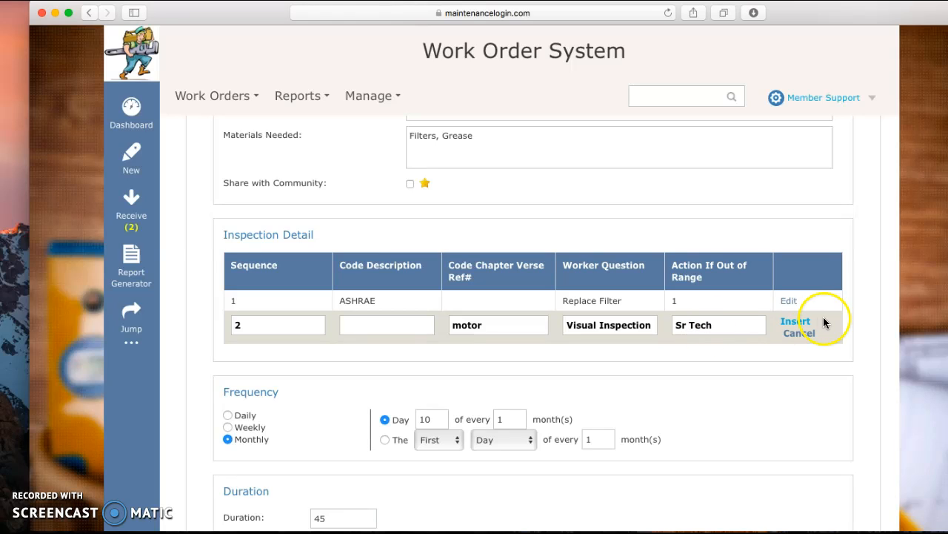
pyautogui.click(788, 327)
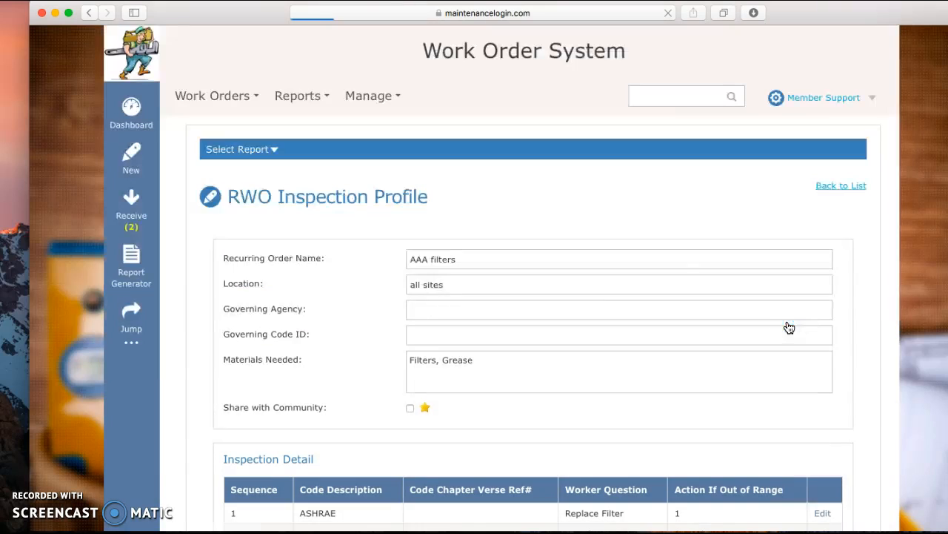
# Step: Add an inspection task with sequence 3, code chapter verse reference "Grease Bearings", worker question "Grease Bearings?" and out-of-range action 2
pyautogui.click(531, 280)
pyautogui.click(251, 289)
pyautogui.write('3')
pyautogui.press('Tab')
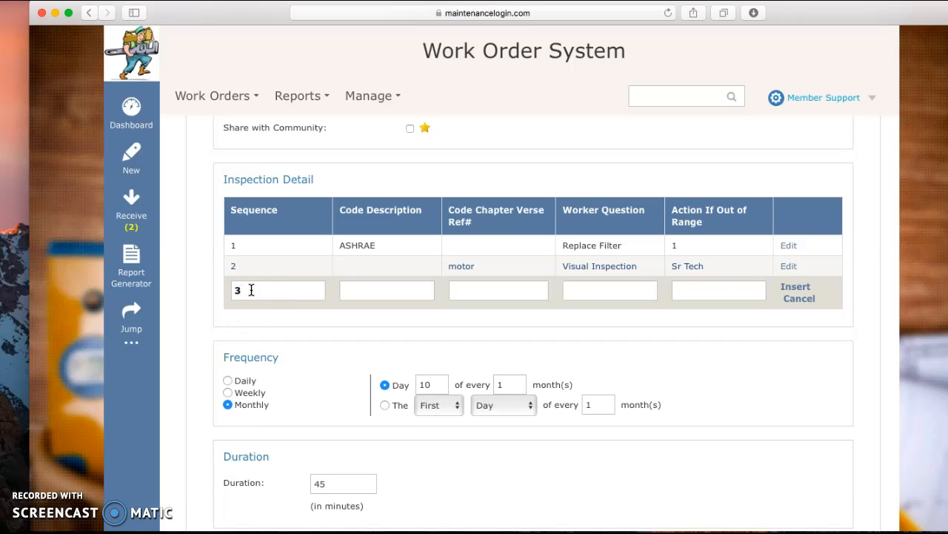
pyautogui.write('Grease Bearings')
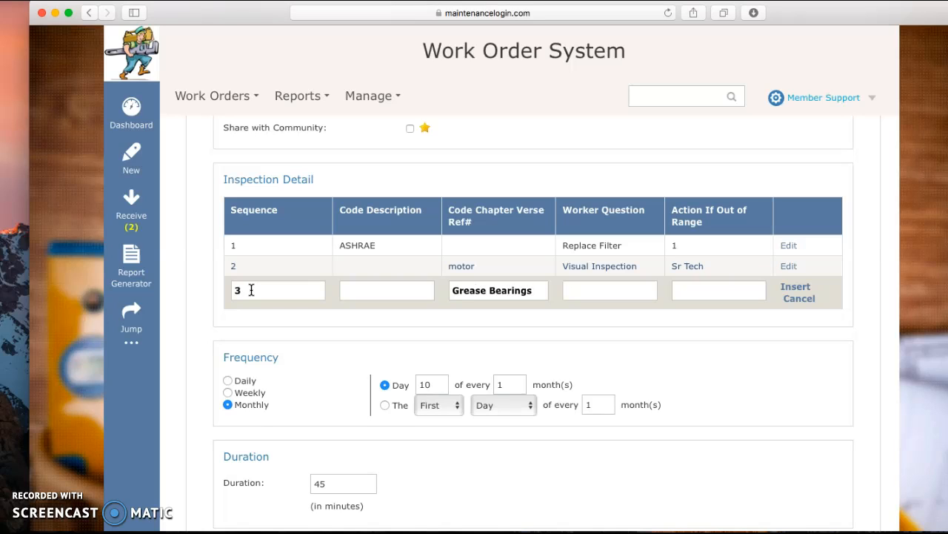
pyautogui.write('Grease Bearings')
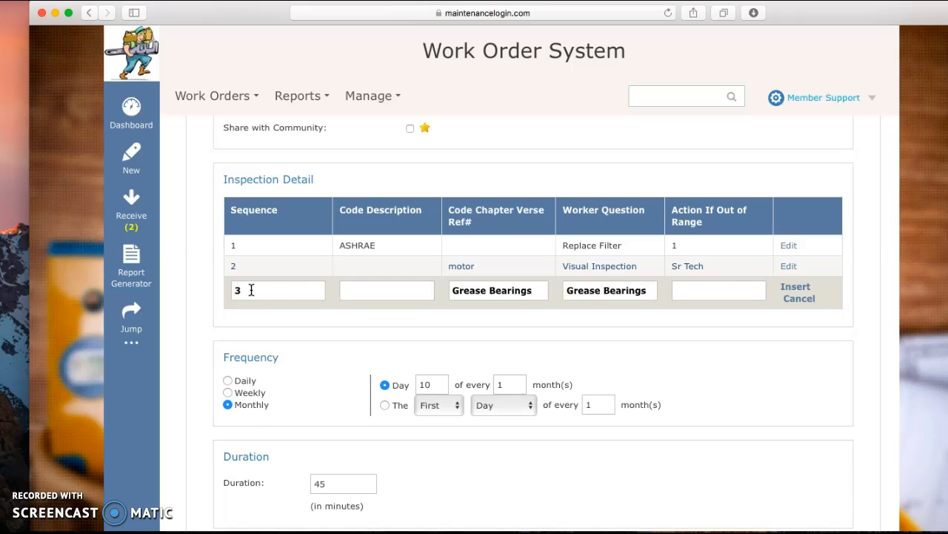
pyautogui.write('?')
pyautogui.press('Tab')
pyautogui.write('2')
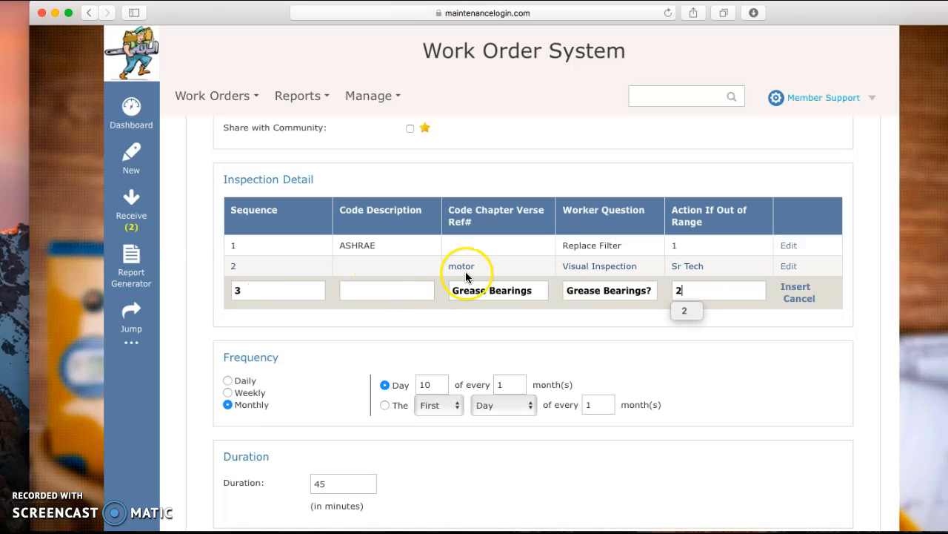
pyautogui.click(800, 287)
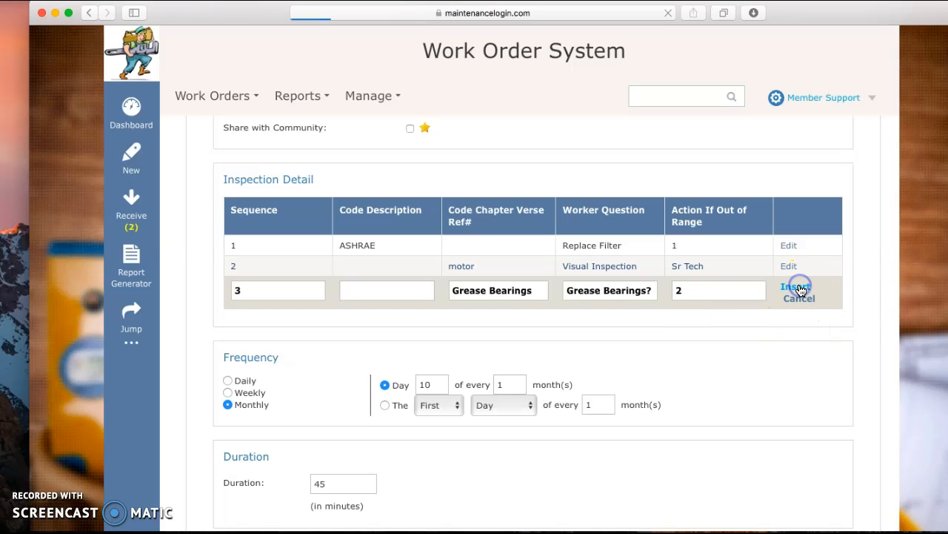
# Step: Open the form for scheduling recurring work orders and choose the AAA filters inspection profile
pyautogui.scroll(-3, 692, 426)
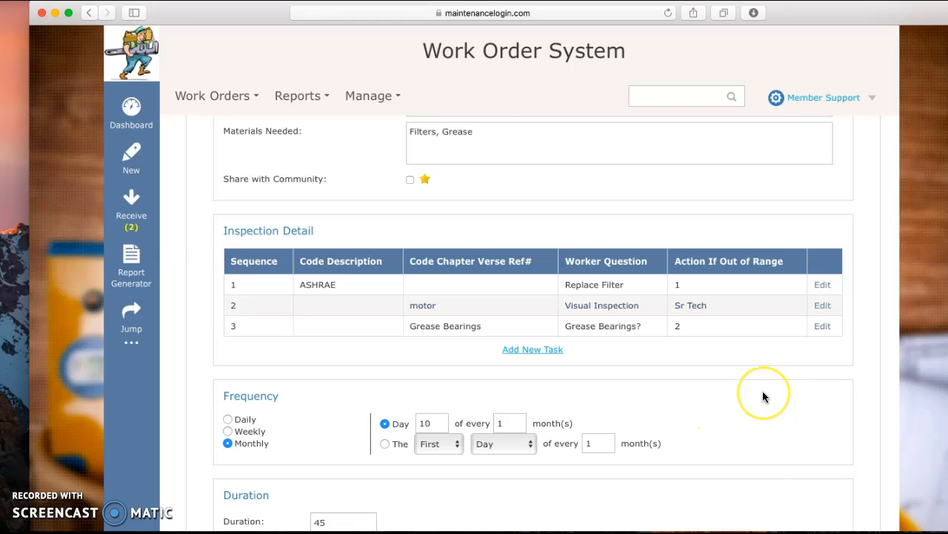
pyautogui.scroll(-3, 763, 391)
pyautogui.scroll(3, 762, 391)
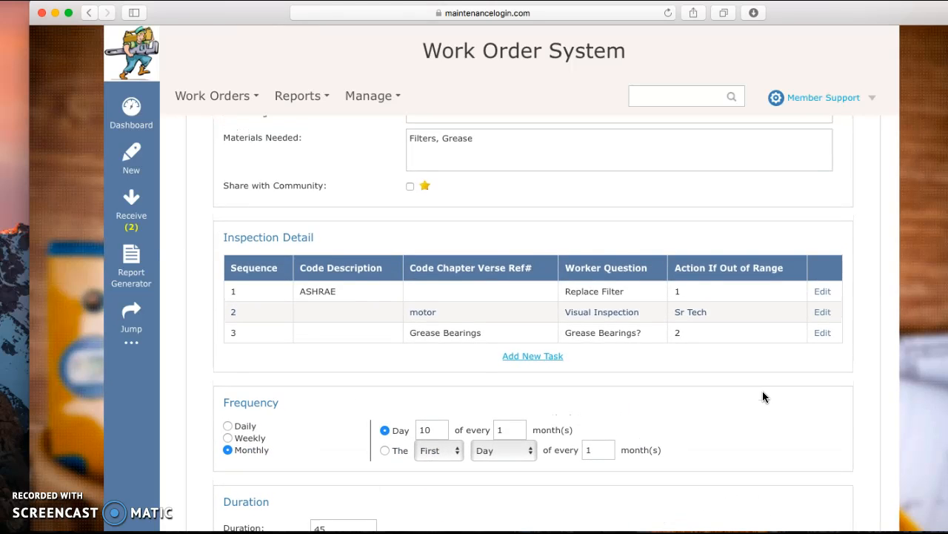
pyautogui.scroll(2, 762, 391)
pyautogui.scroll(1, 764, 397)
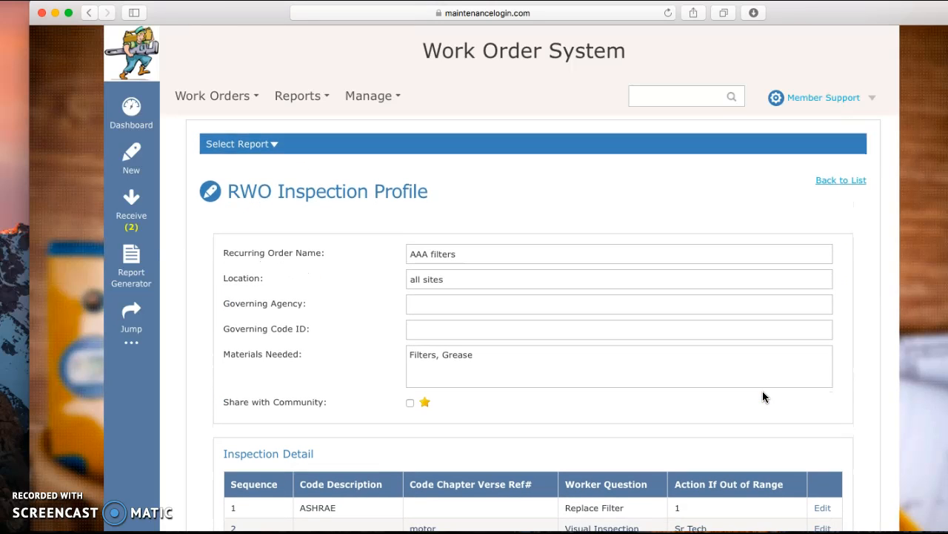
pyautogui.click(197, 95)
pyautogui.moveTo(200, 260)
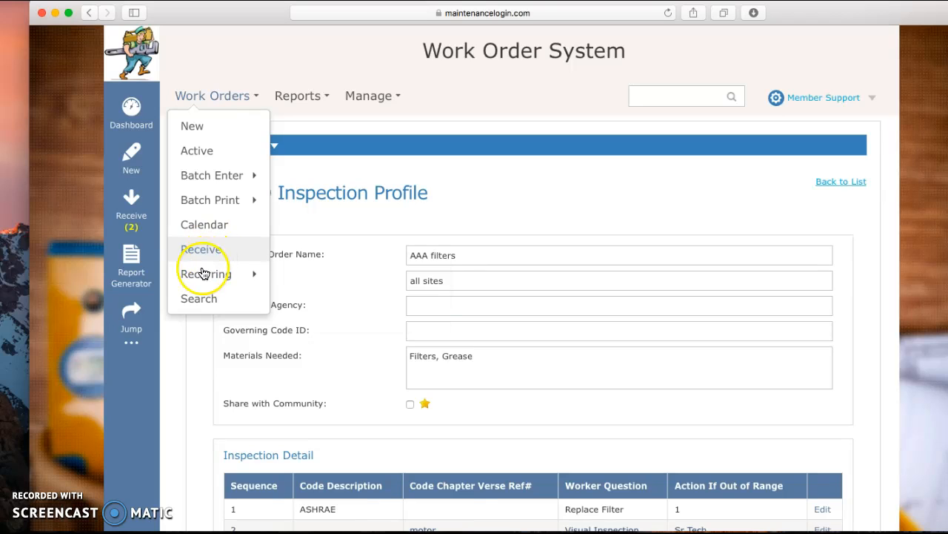
pyautogui.click(327, 302)
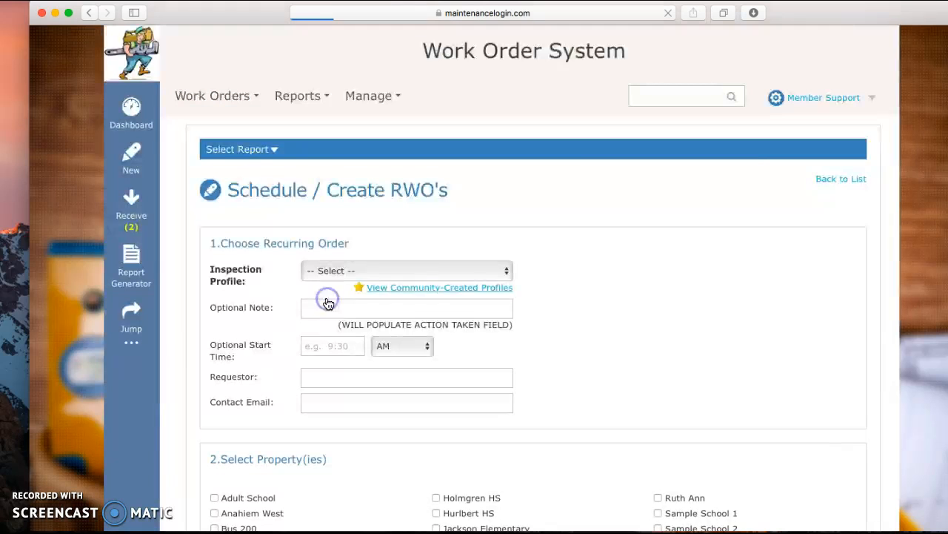
pyautogui.click(505, 270)
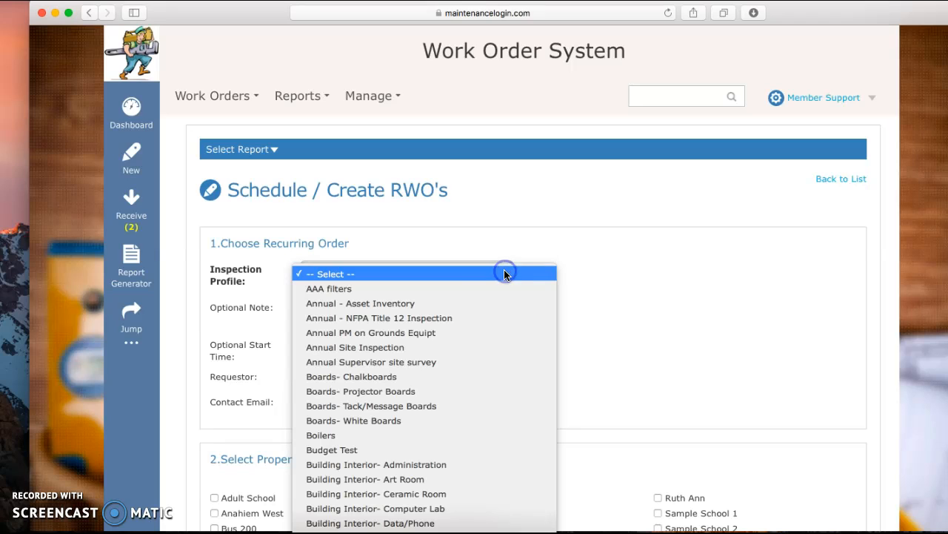
pyautogui.click(467, 291)
# Step: Set the start date of the recurring work orders to 05/31/2017
pyautogui.scroll(-3, 655, 366)
pyautogui.scroll(-3, 655, 367)
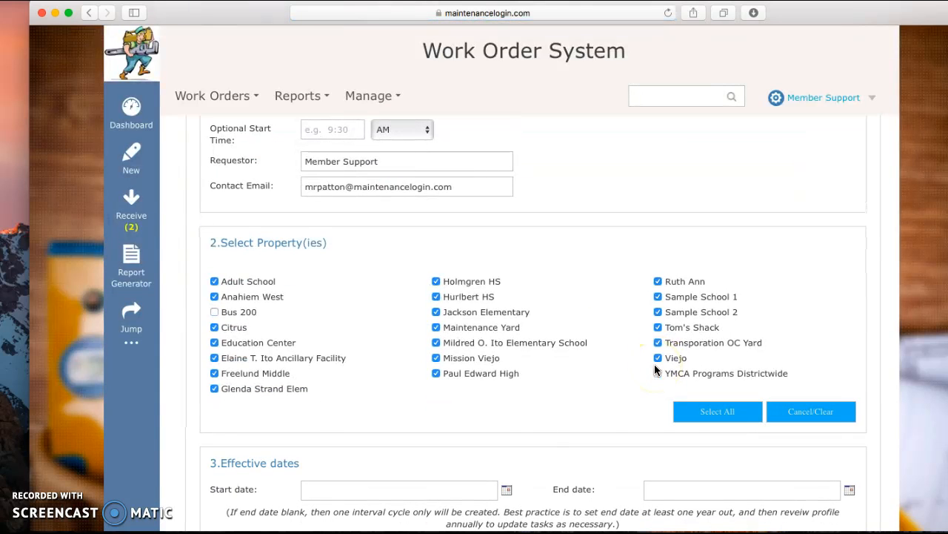
pyautogui.scroll(-5, 578, 436)
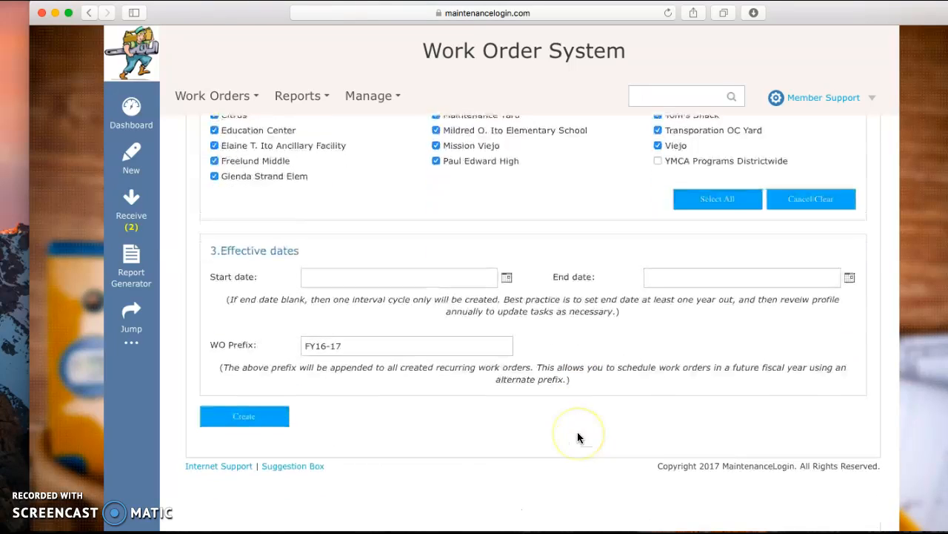
pyautogui.click(507, 276)
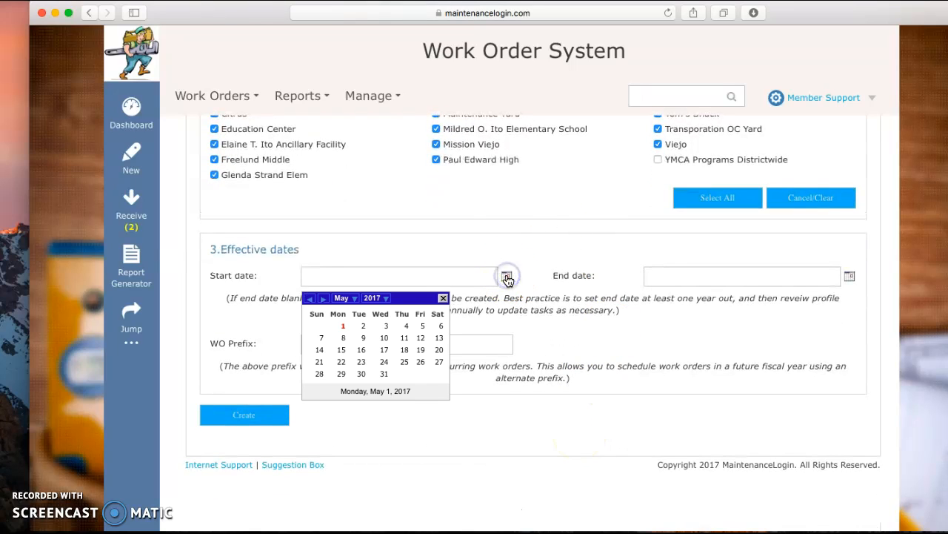
pyautogui.click(384, 374)
# Step: Set the end date to 05/31/2020 and create the recurring work orders
pyautogui.click(850, 276)
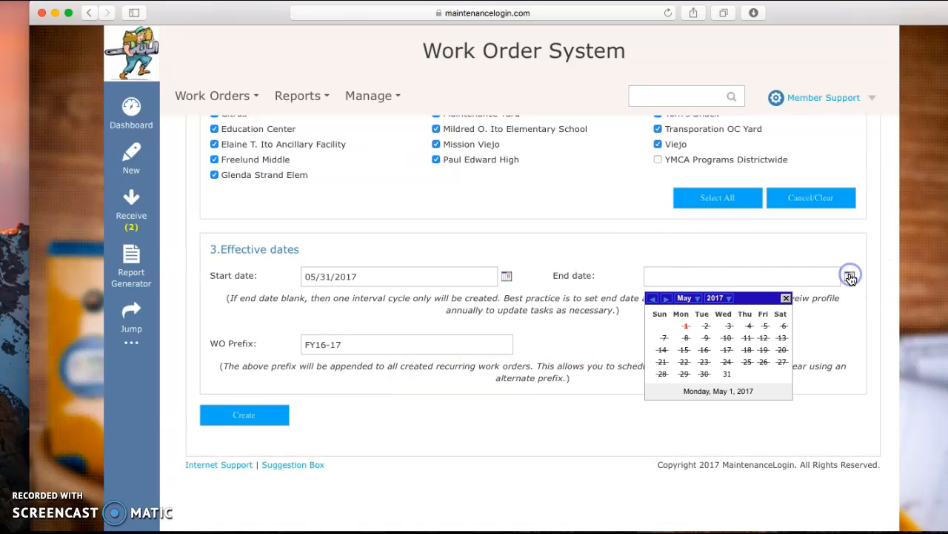
pyautogui.click(698, 299)
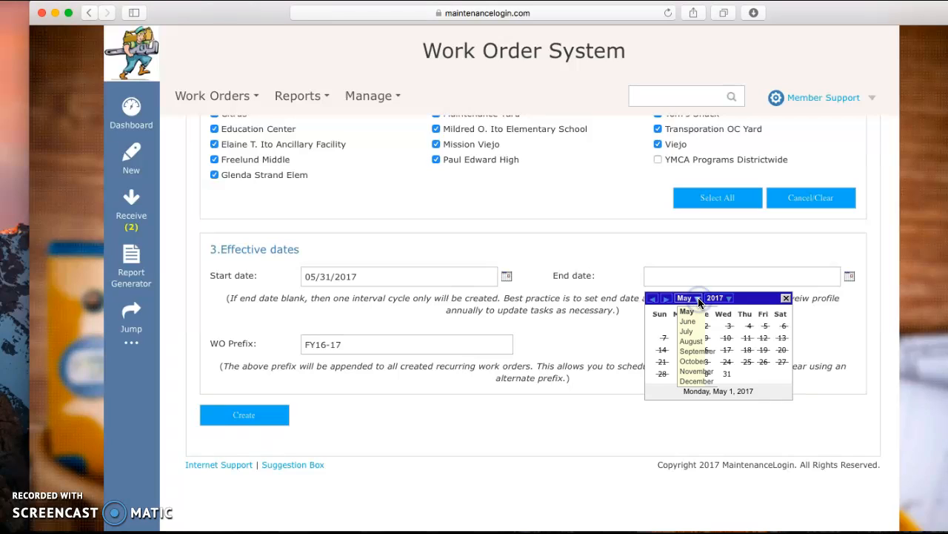
pyautogui.click(752, 373)
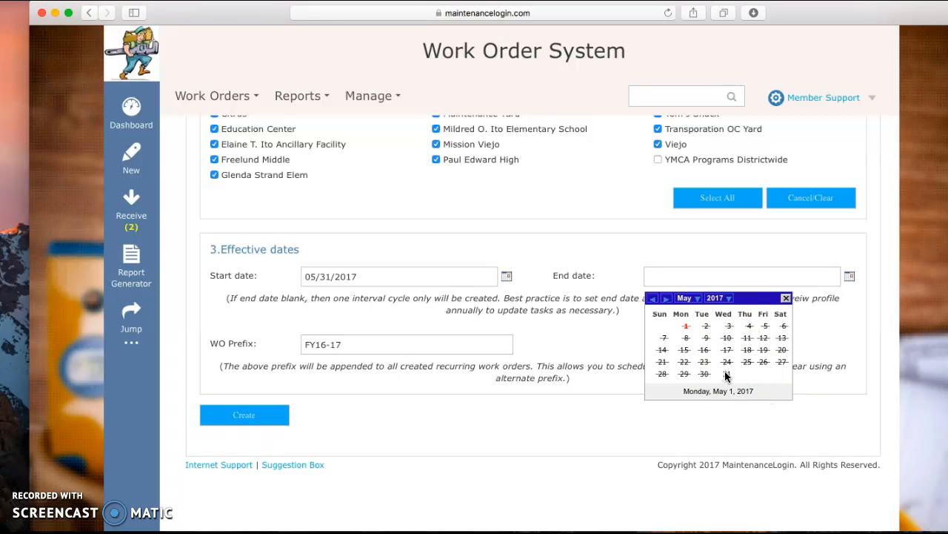
pyautogui.click(726, 374)
pyautogui.click(703, 274)
pyautogui.press('BackSpace')
pyautogui.press('BackSpace')
pyautogui.write('2020')
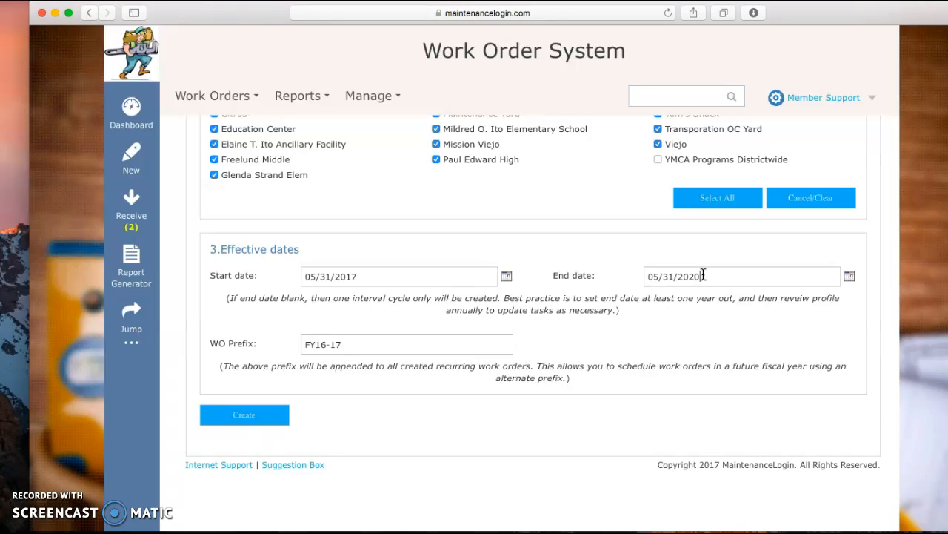
pyautogui.click(248, 417)
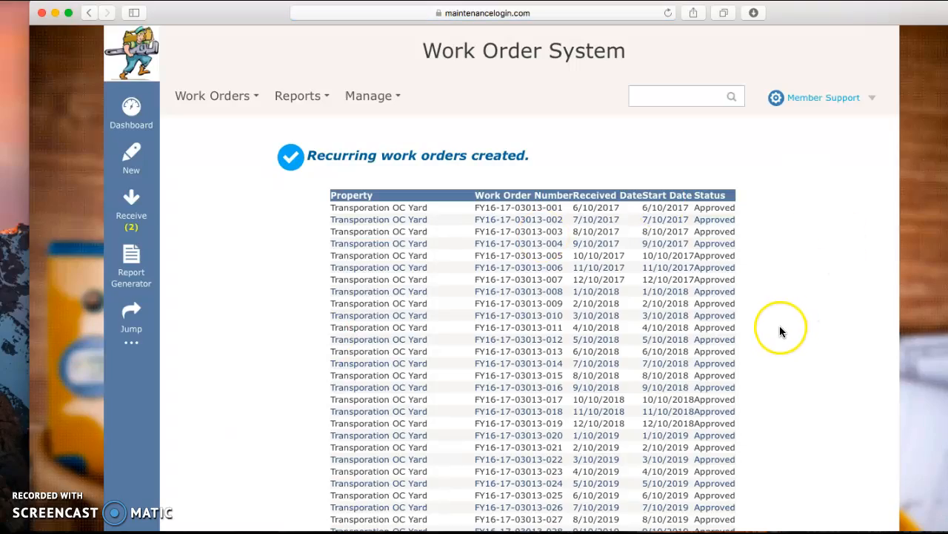
# Step: Examine the list of created recurring work orders, checking the properties, work order numbers and start dates
pyautogui.scroll(-5, 782, 324)
pyautogui.scroll(-15, 783, 329)
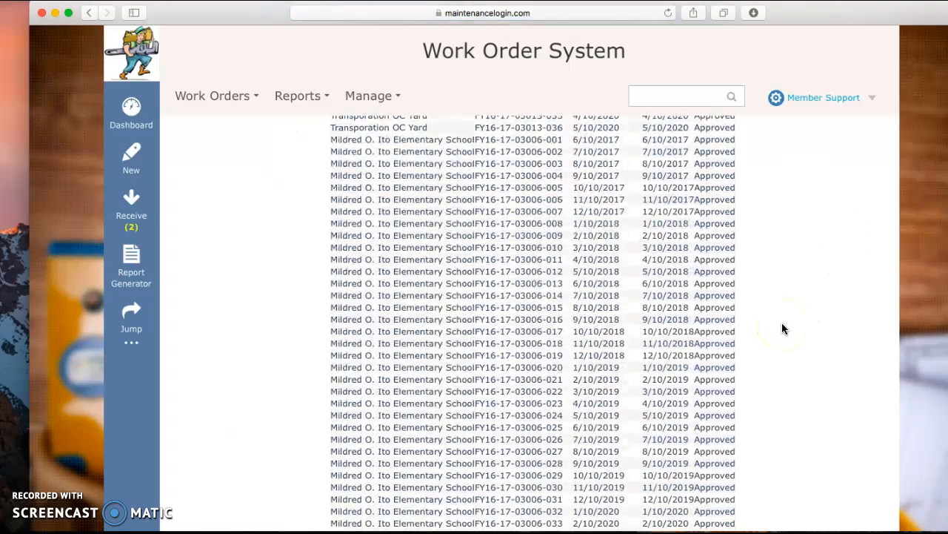
pyautogui.scroll(8, 783, 328)
pyautogui.scroll(10, 783, 328)
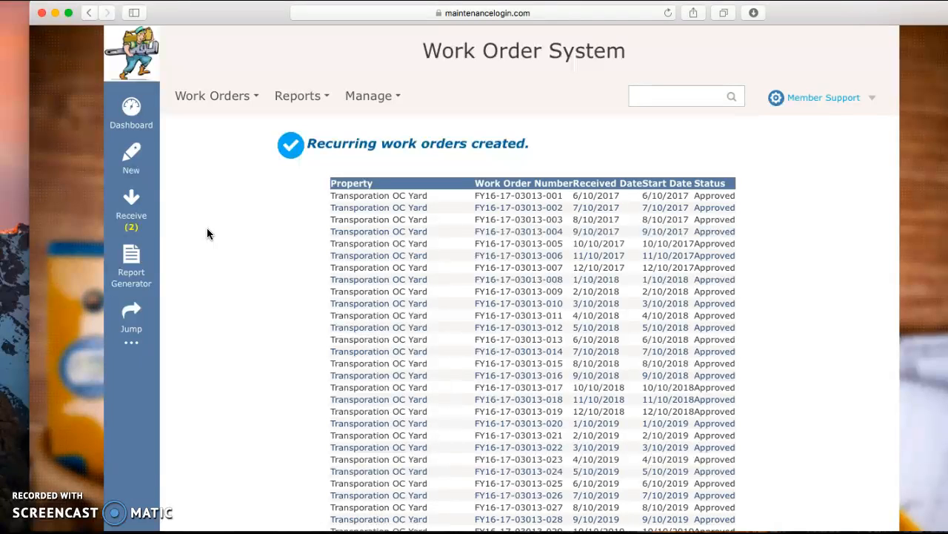
pyautogui.scroll(-10, 785, 346)
pyautogui.scroll(-20, 785, 352)
pyautogui.scroll(-20, 786, 352)
pyautogui.scroll(-20, 787, 352)
pyautogui.scroll(20, 787, 352)
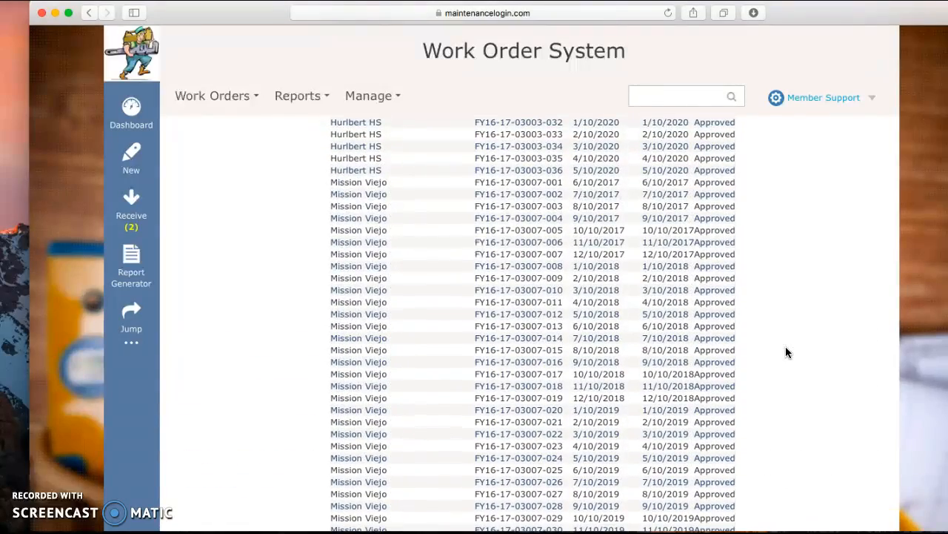